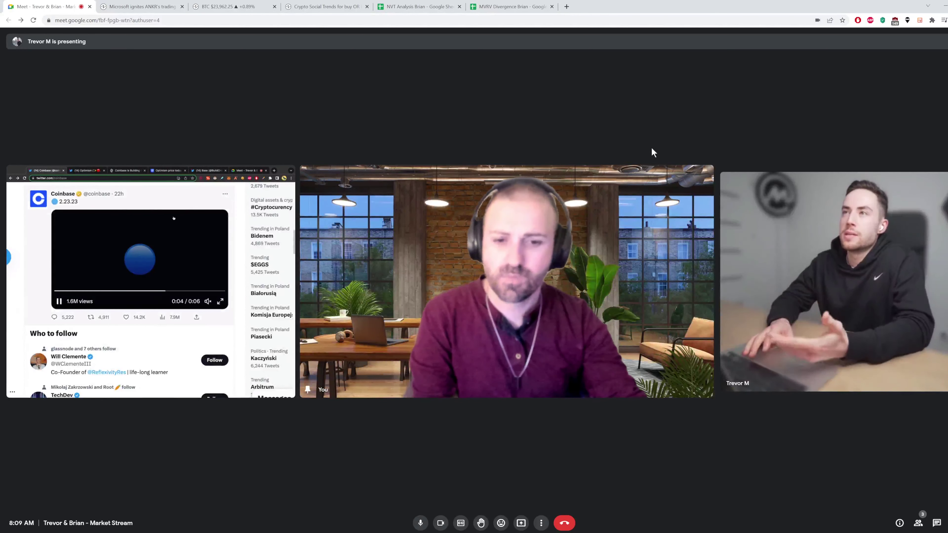
Switch the Meet call to spotlight layout and choose the Chrome window to present.
mouse_move(217, 255)
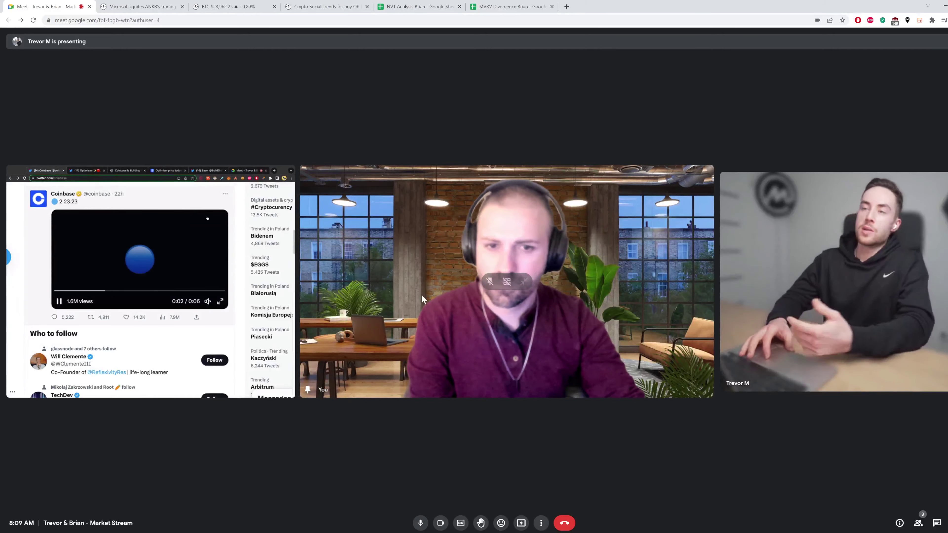
left_click(490, 282)
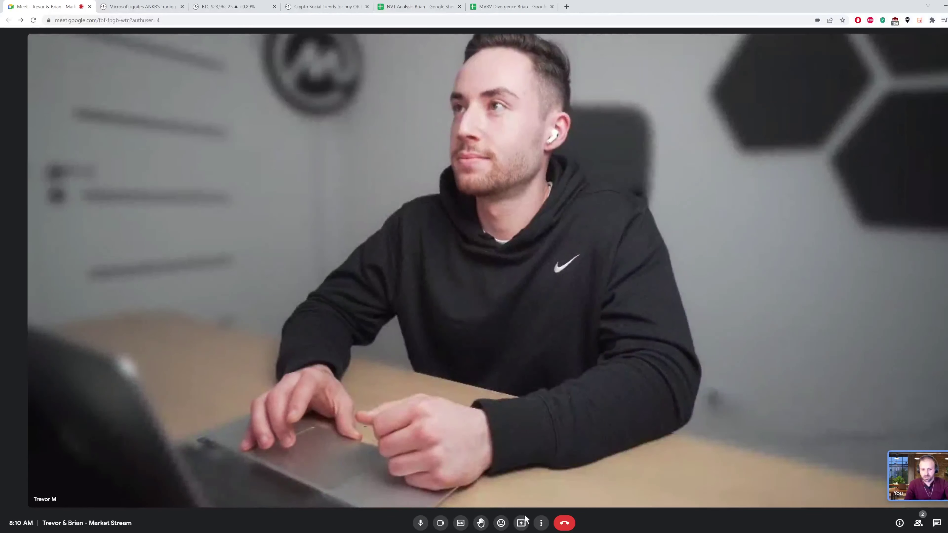
left_click(520, 523)
left_click(552, 481)
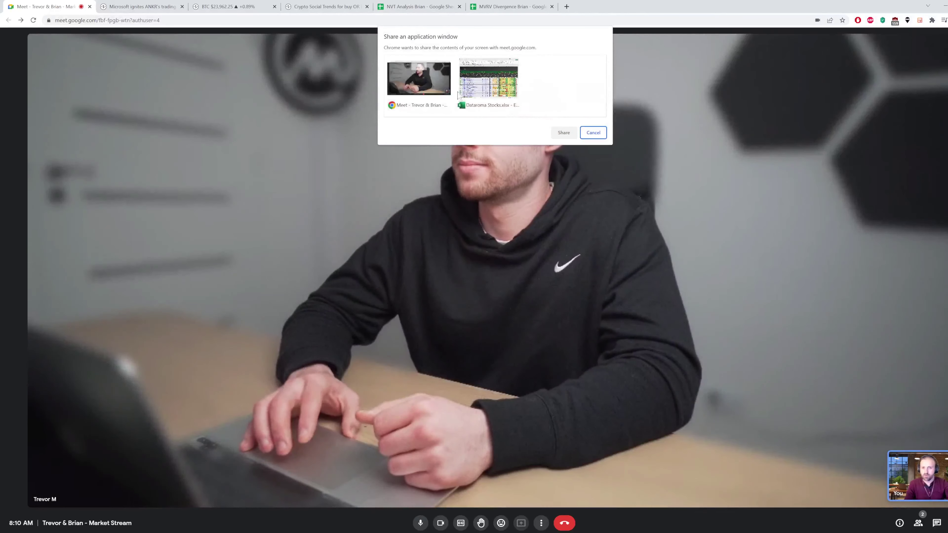
Confirm sharing the window and bring up the BTC holder-supply chart tab.
left_click(561, 133)
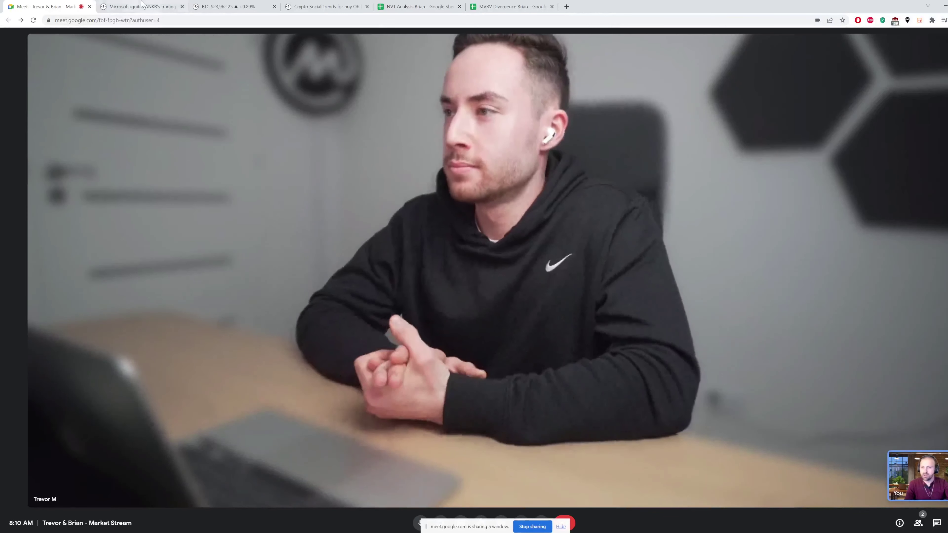
left_click(150, 4)
left_click(212, 6)
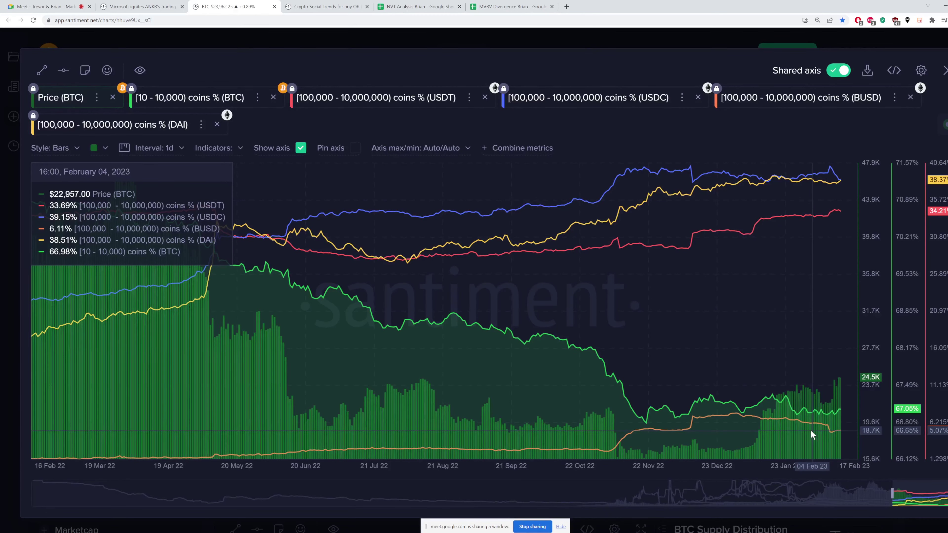
Dismiss the screen-sharing notice and bring up the 'Microsoft ignites ANKR's trading volume' article.
left_click(532, 527)
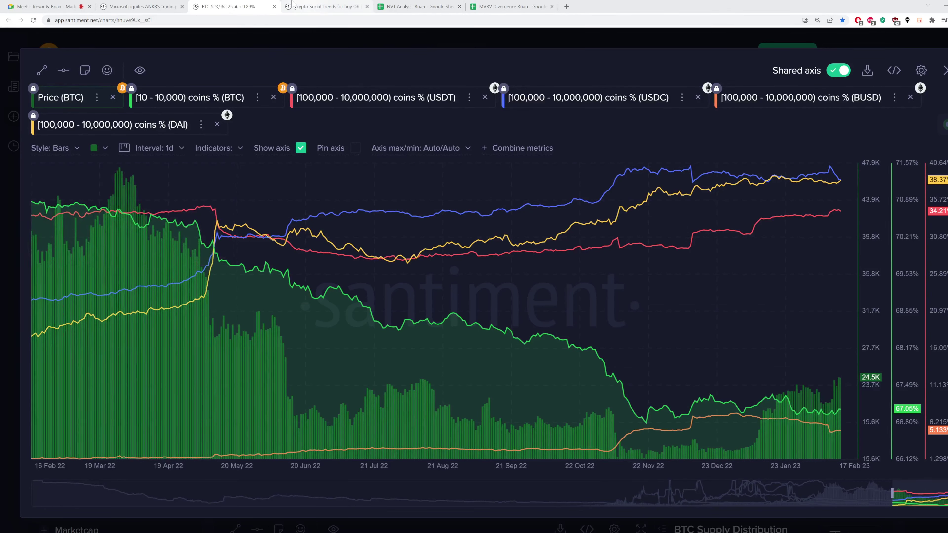
left_click_drag(125, 6, 215, 4)
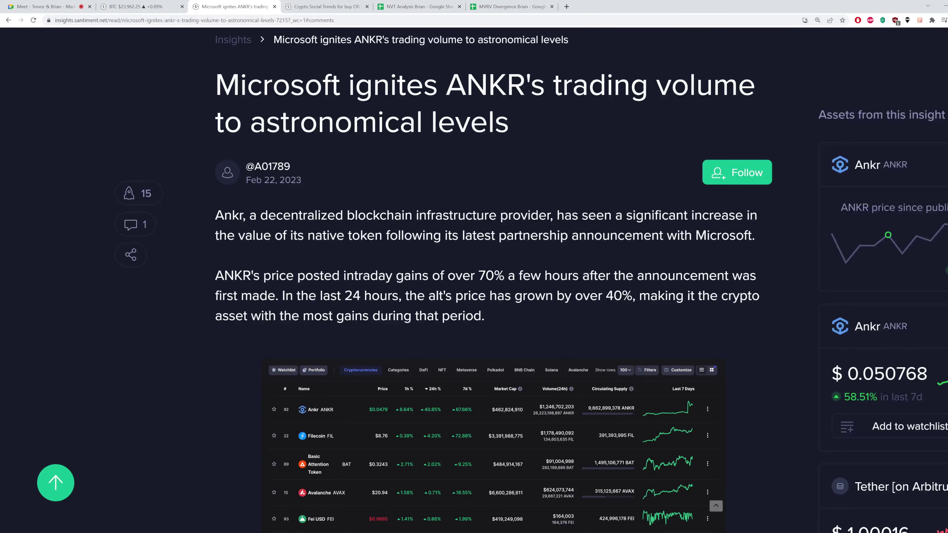
Highlight the sentence on ANKR's 70% intraday gain and enlarge the whale trading activity chart.
left_click_drag(378, 276, 278, 296)
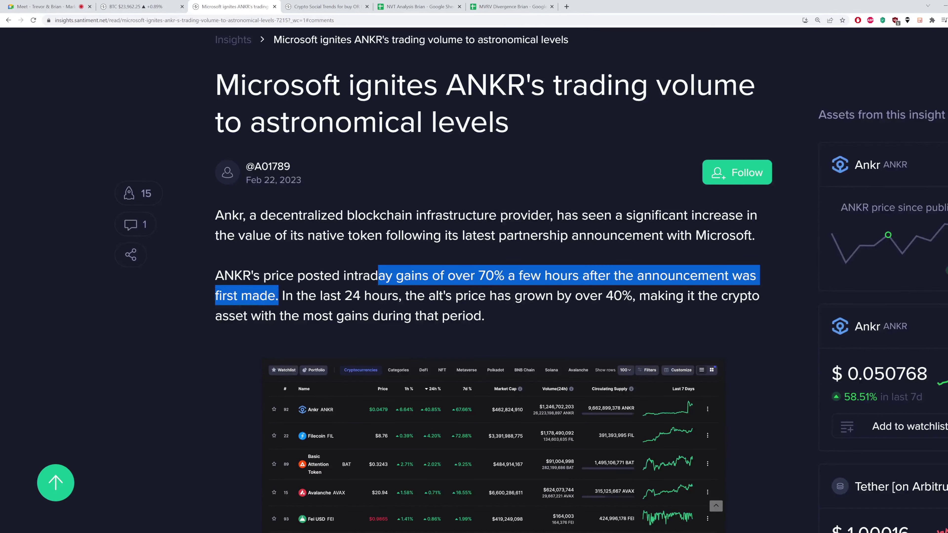
scroll(504, 257, "down", 15)
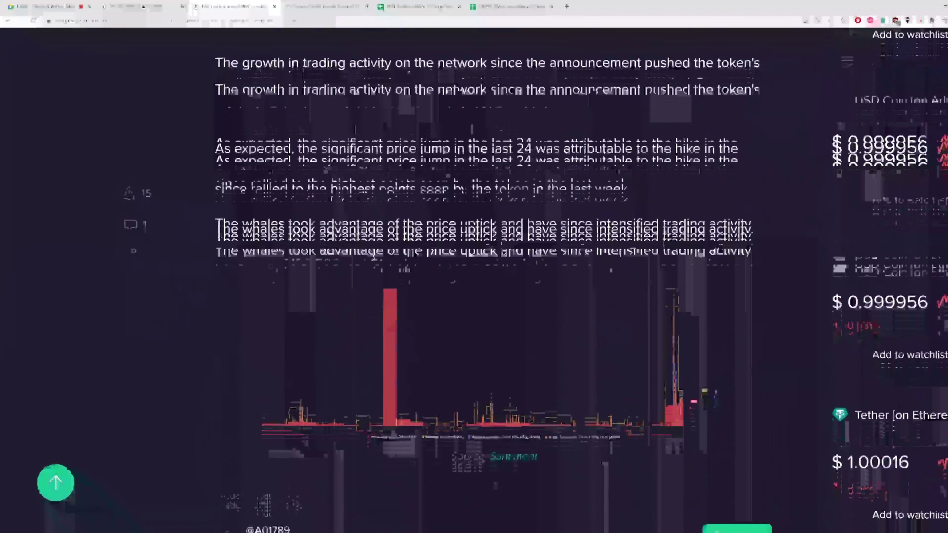
left_click(504, 257)
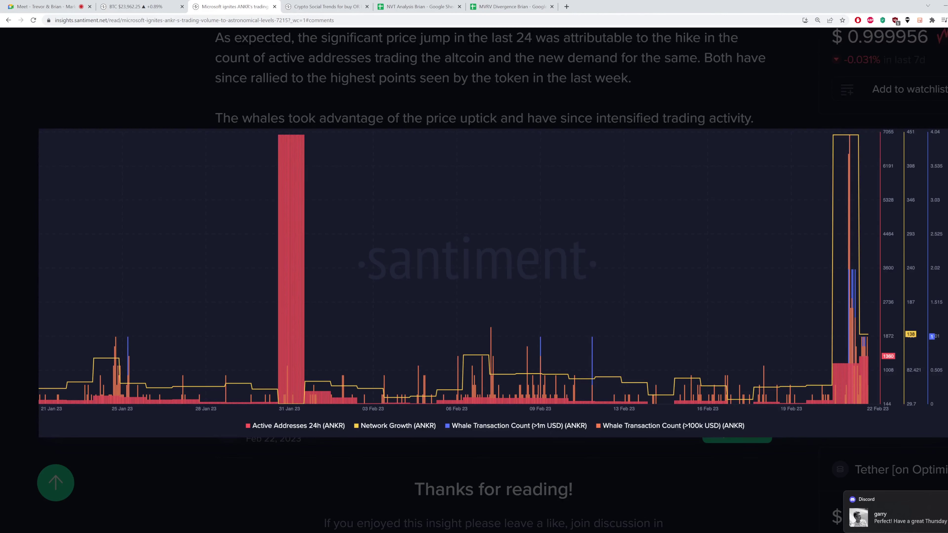
Close the enlarged chart, scroll to the article end, and go to Crypto Social Trends.
left_click(718, 99)
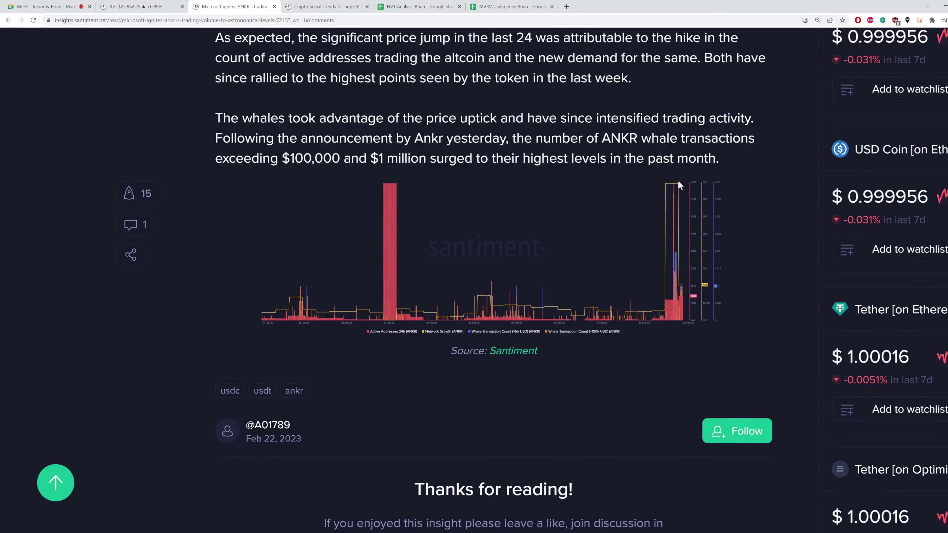
scroll(686, 179, "down", 4)
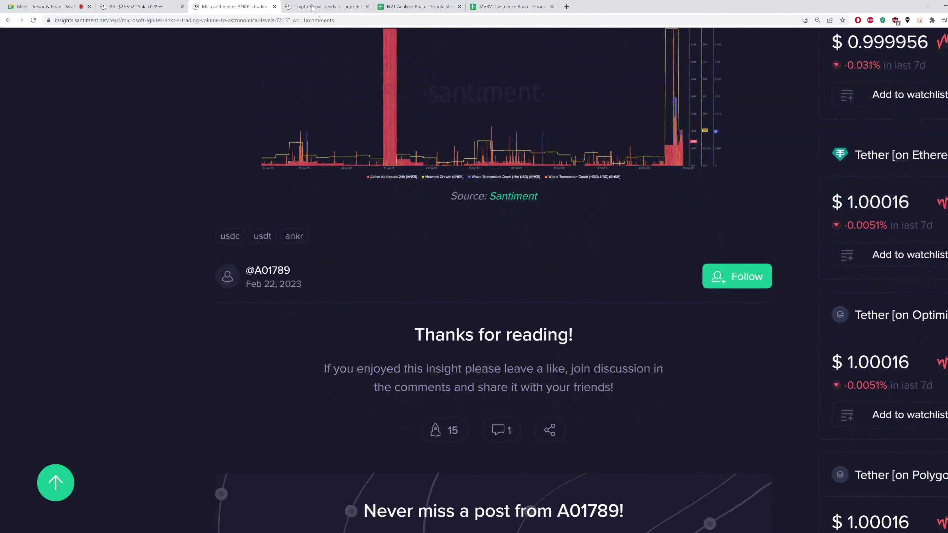
left_click(310, 7)
Keep the 23/01/23–23/02/23 date range and inspect social volume values around 22 February.
left_click(406, 175)
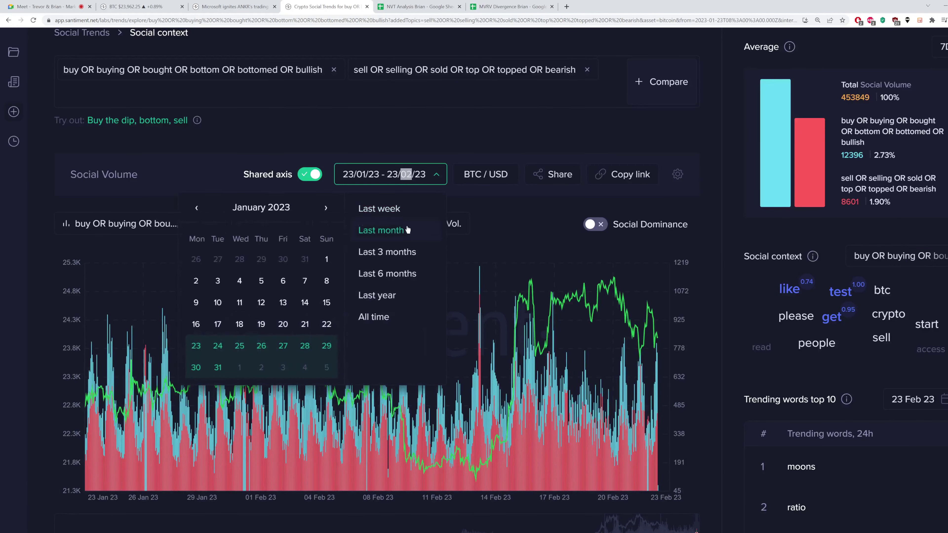
left_click(551, 138)
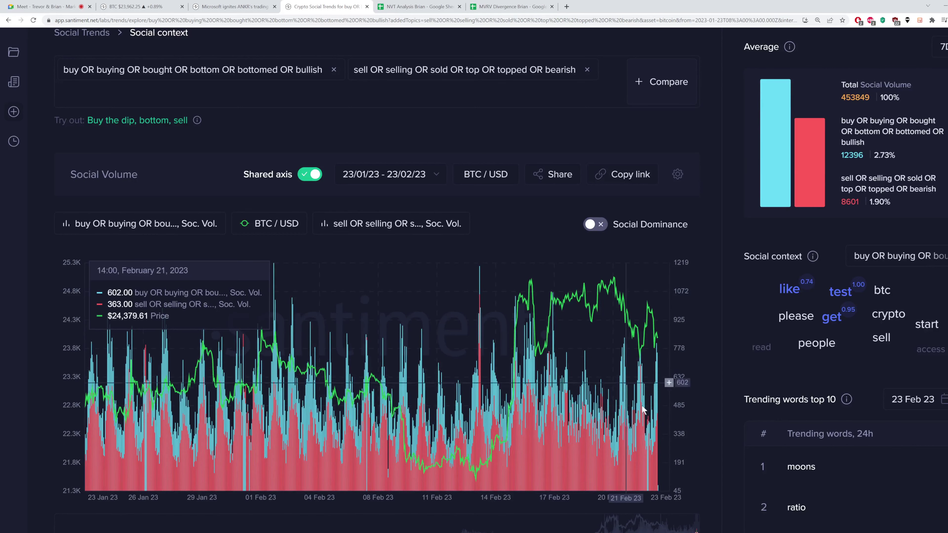
left_click(648, 436)
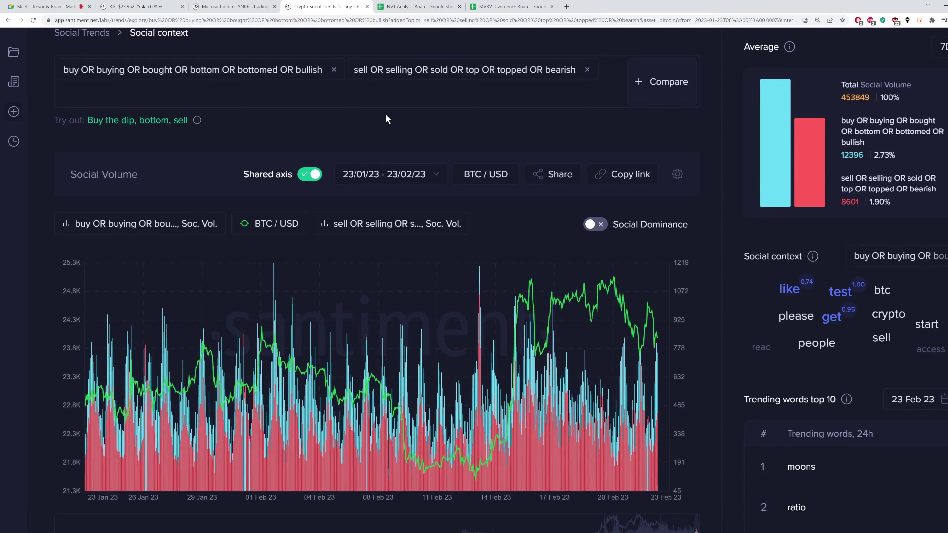
Close the expanded BTC supply chart and open the AI projects card under Watchlists.
left_click(132, 7)
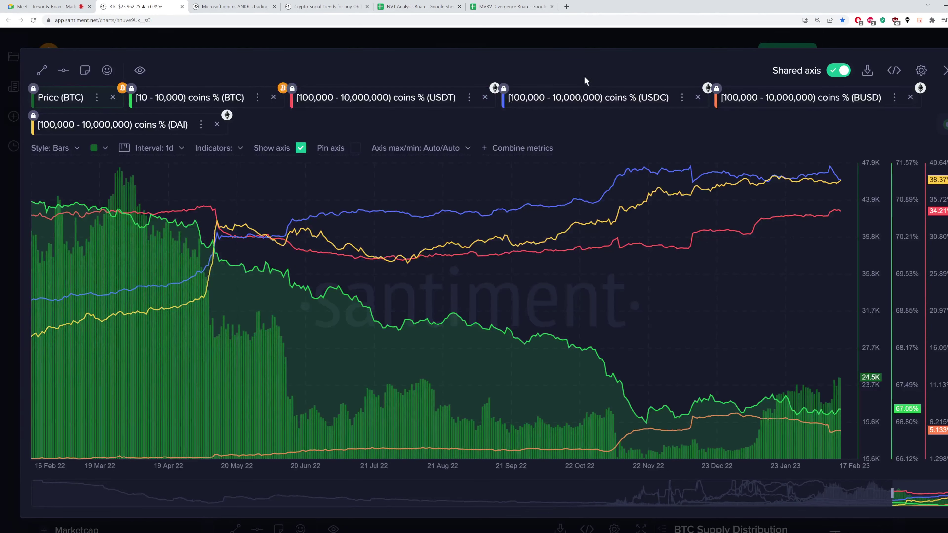
left_click(534, 46)
mouse_move(4, 73)
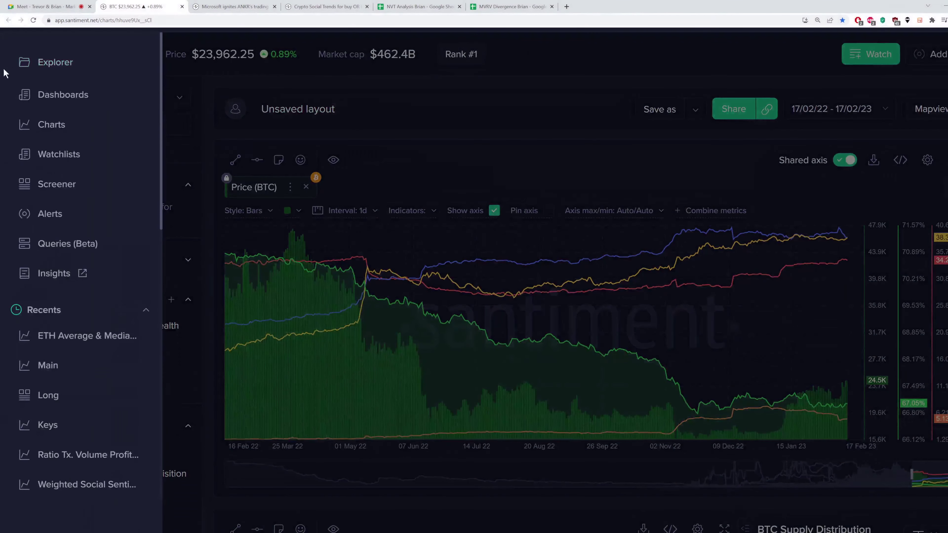
left_click(52, 163)
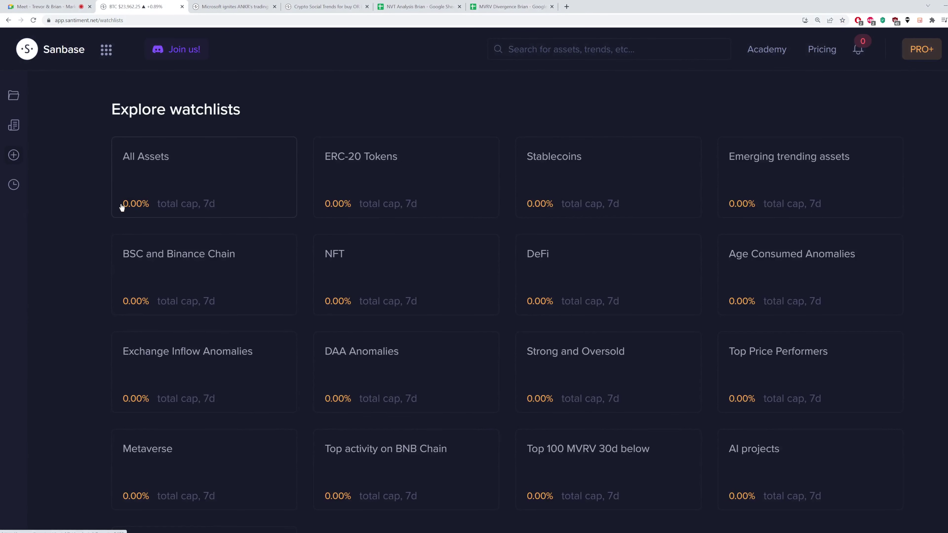
scroll(120, 208, "down", 1)
left_click(760, 371)
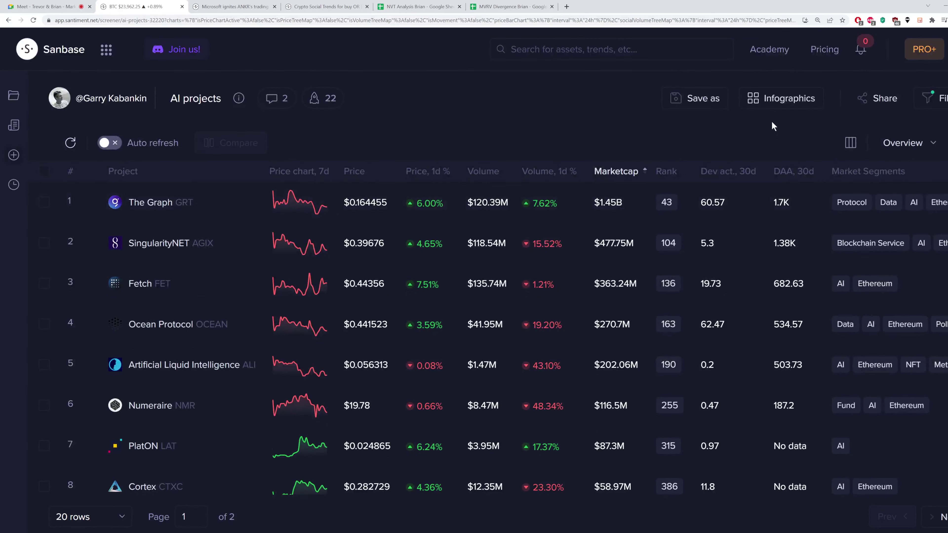
Add a Price Bar Chart infographic, reverse its market-cap ordering, and switch it to 7d.
left_click(777, 100)
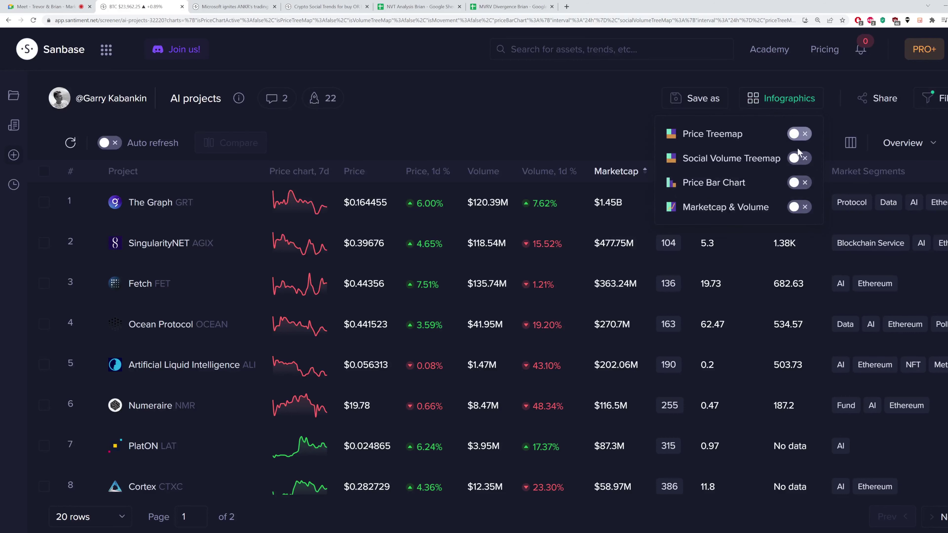
left_click(798, 182)
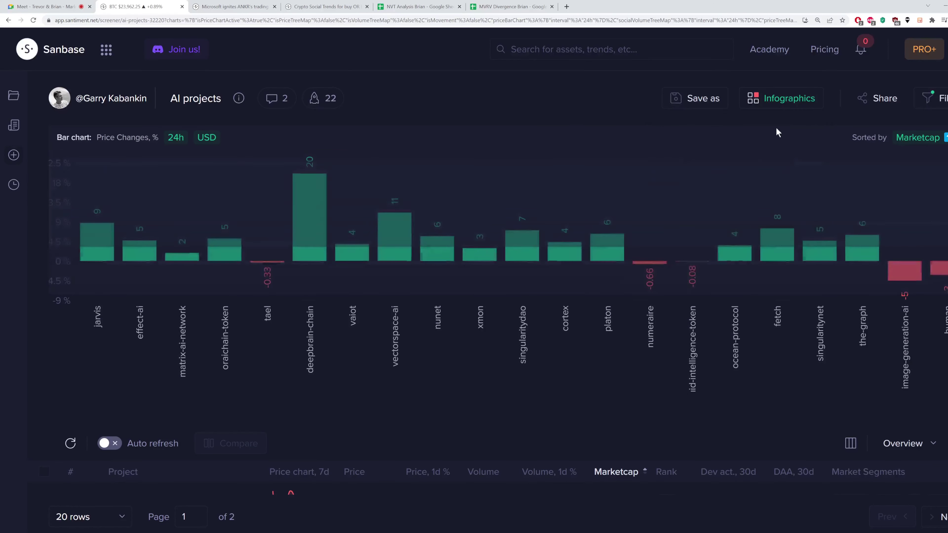
left_click(914, 138)
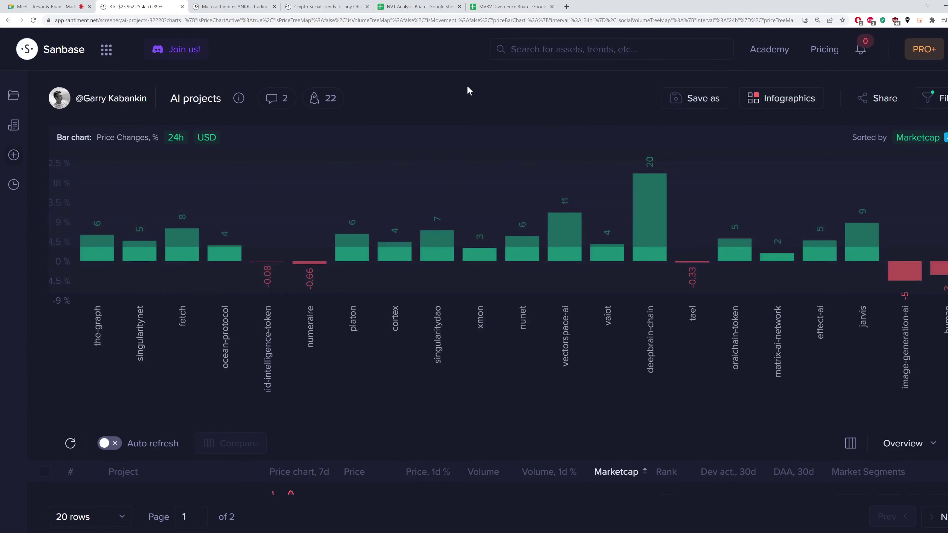
left_click(173, 141)
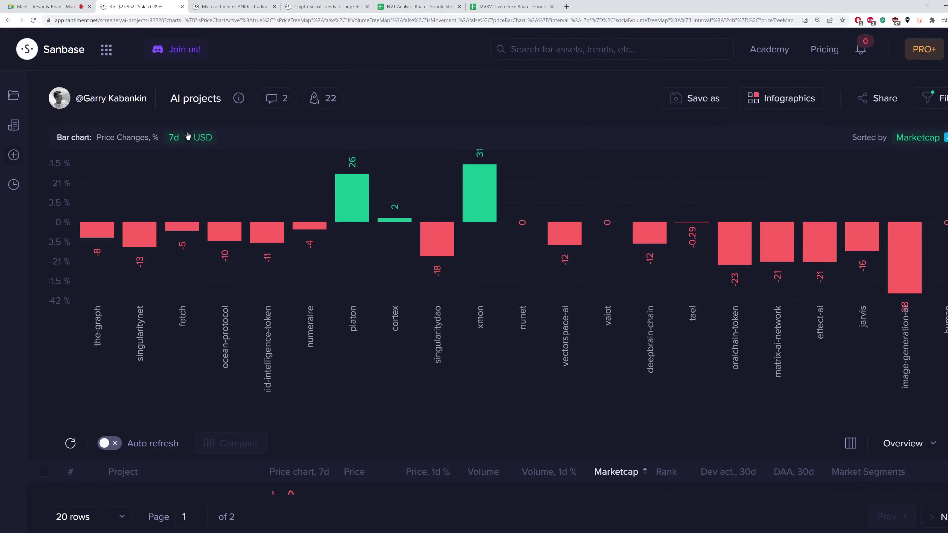
Switch the bar chart to 30-day price changes and read individual bar values.
left_click(172, 139)
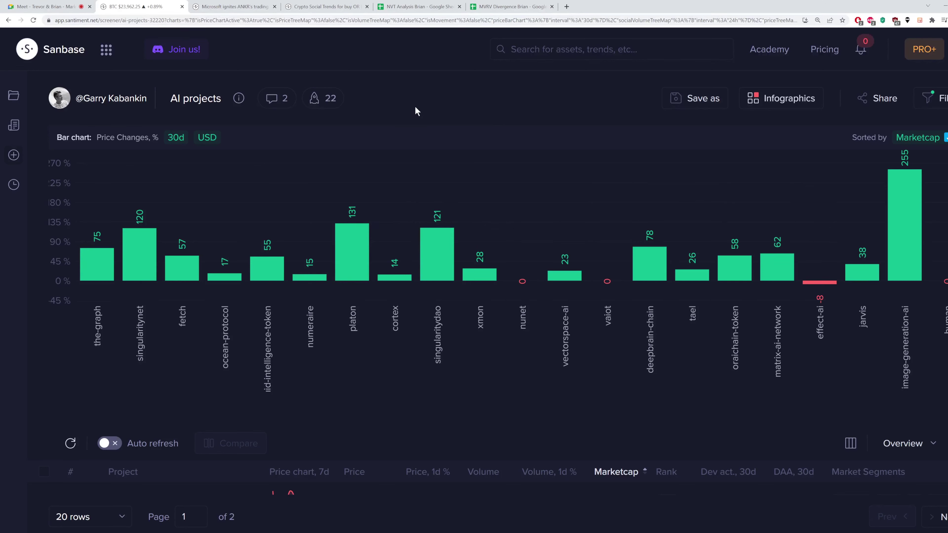
mouse_move(911, 239)
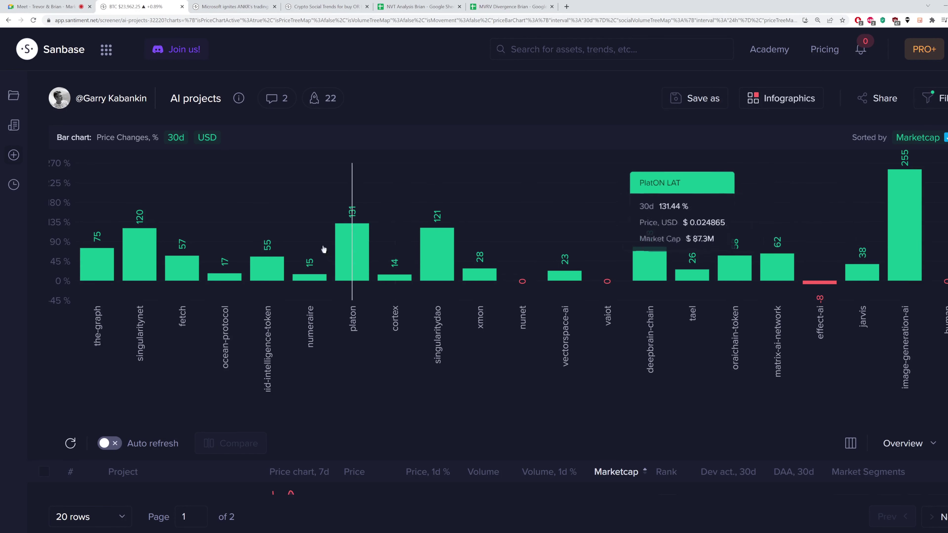
mouse_move(130, 266)
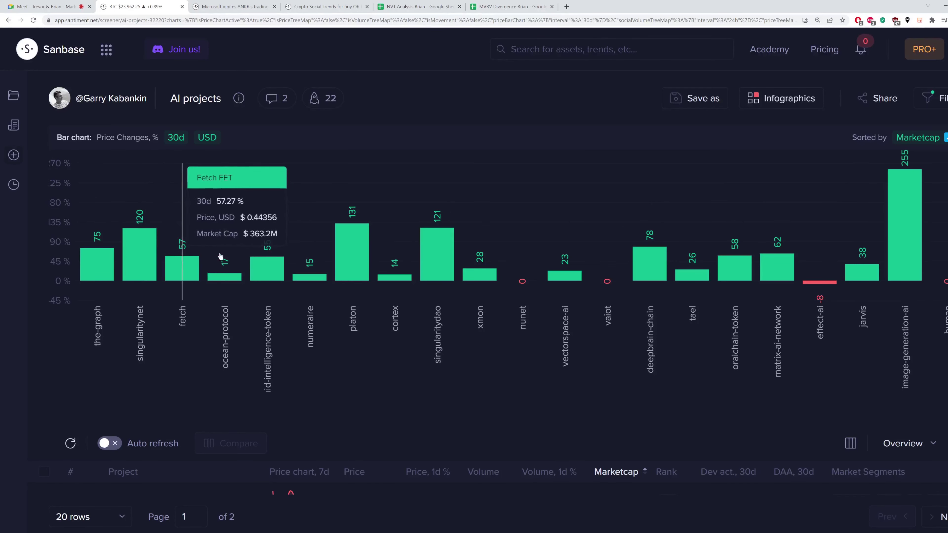
mouse_move(364, 218)
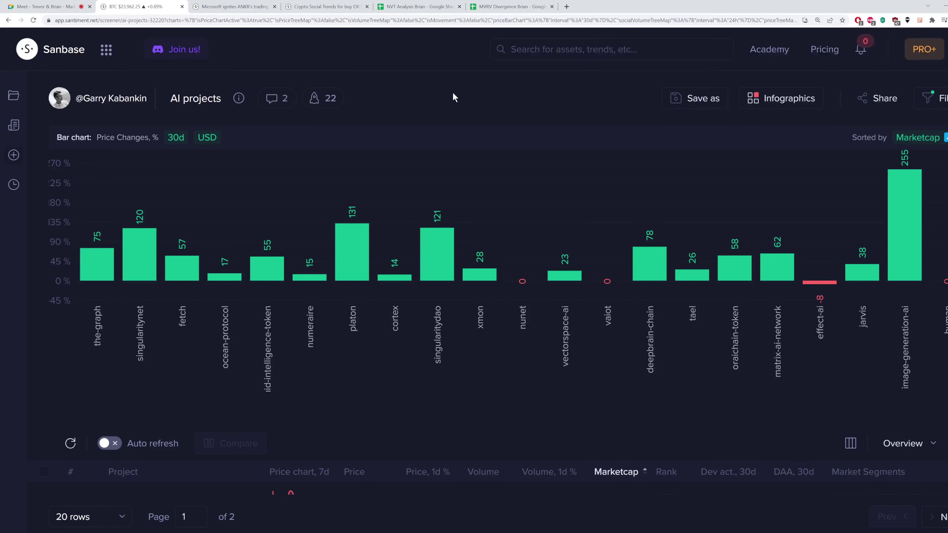
Cycle the bar chart through 7d and leave it on 24-hour price changes.
left_click(176, 144)
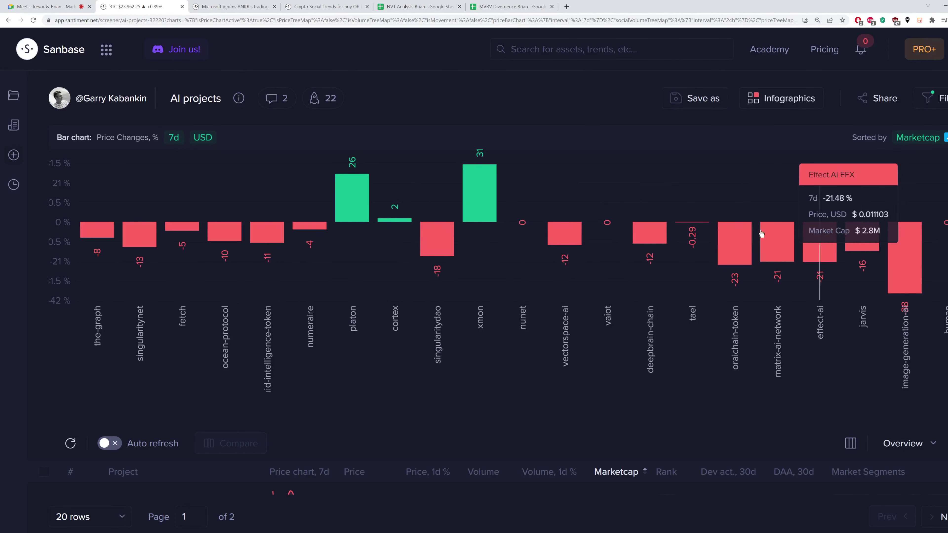
mouse_move(725, 233)
left_click(175, 142)
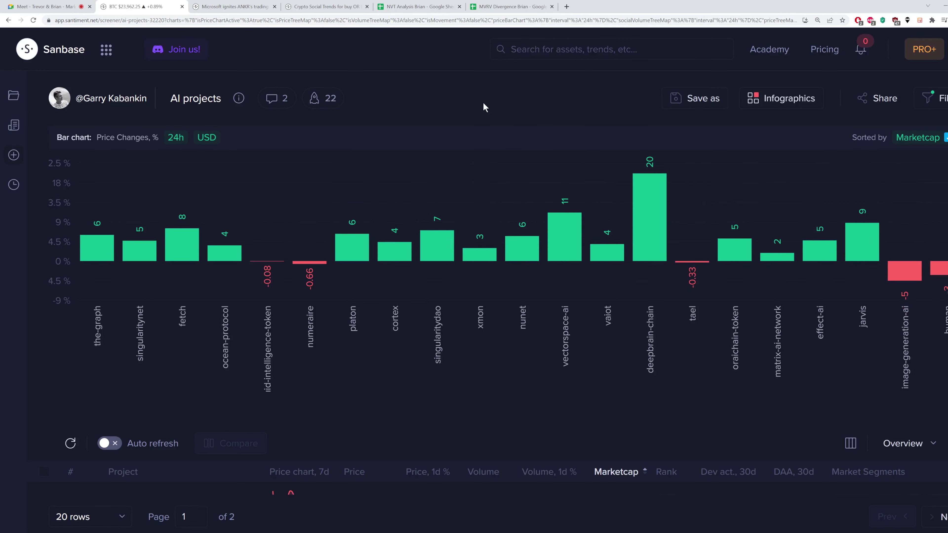
Sort the table by 'Dev act., 30d', putting Ocean Protocol (62.47) first, and scan the rankings.
scroll(582, 148, "down", 5)
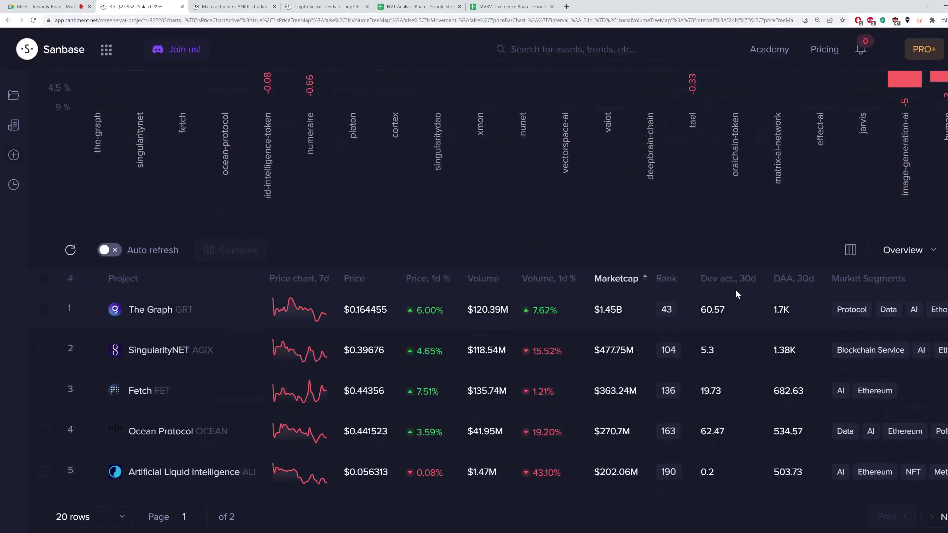
scroll(715, 220, "down", 2)
left_click(716, 202)
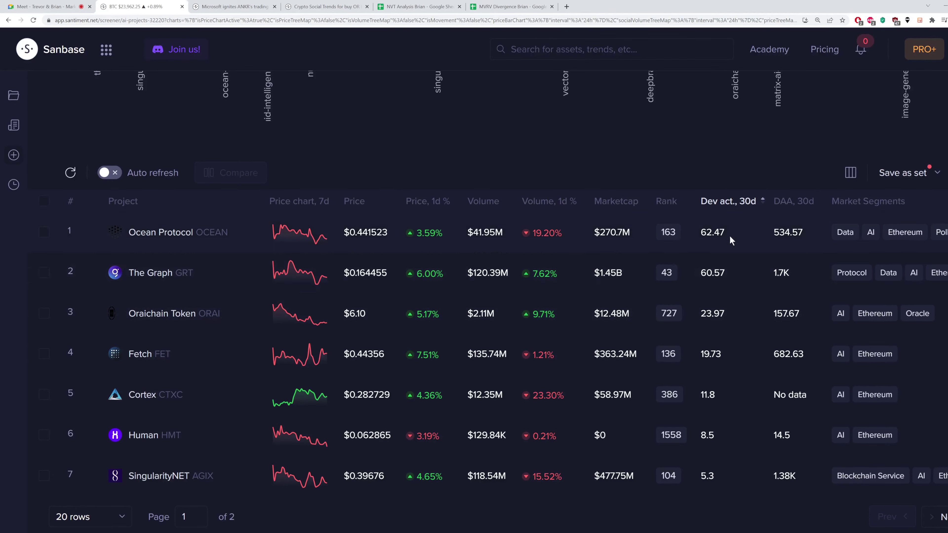
scroll(724, 239, "down", 2)
scroll(714, 253, "down", 2)
scroll(714, 258, "up", 3)
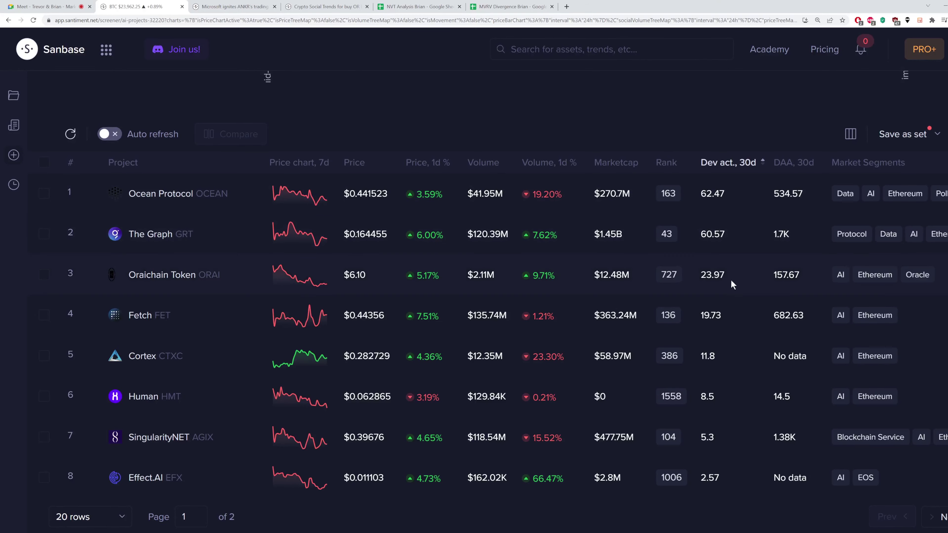
scroll(732, 288, "down", 3)
scroll(732, 293, "up", 7)
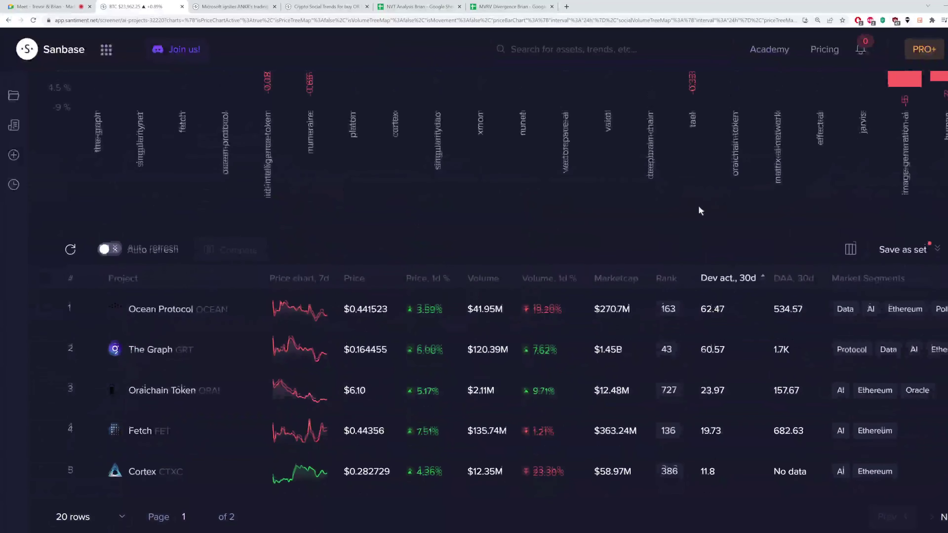
scroll(702, 168, "down", 3)
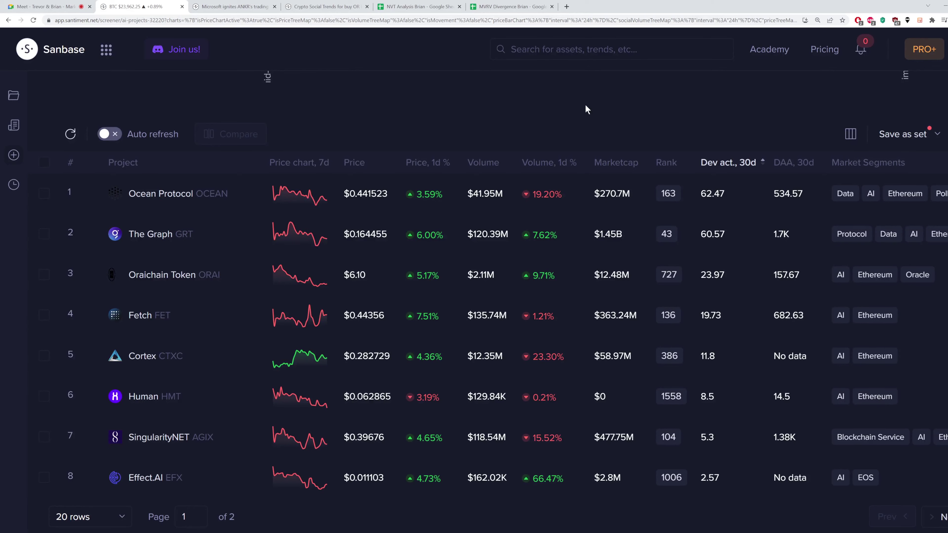
Return to the Google Meet tab with Ctrl+1 and stop presenting the screen.
key("ctrl+1")
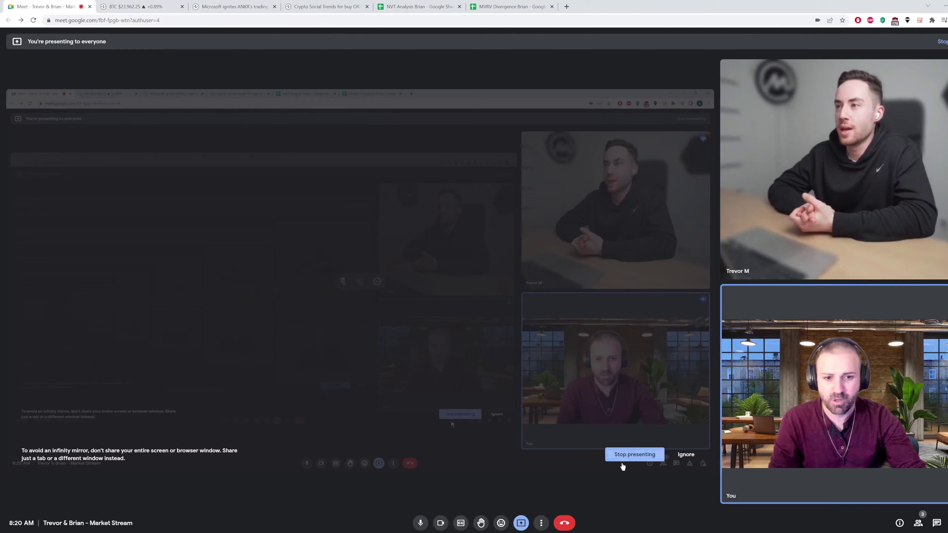
left_click(624, 458)
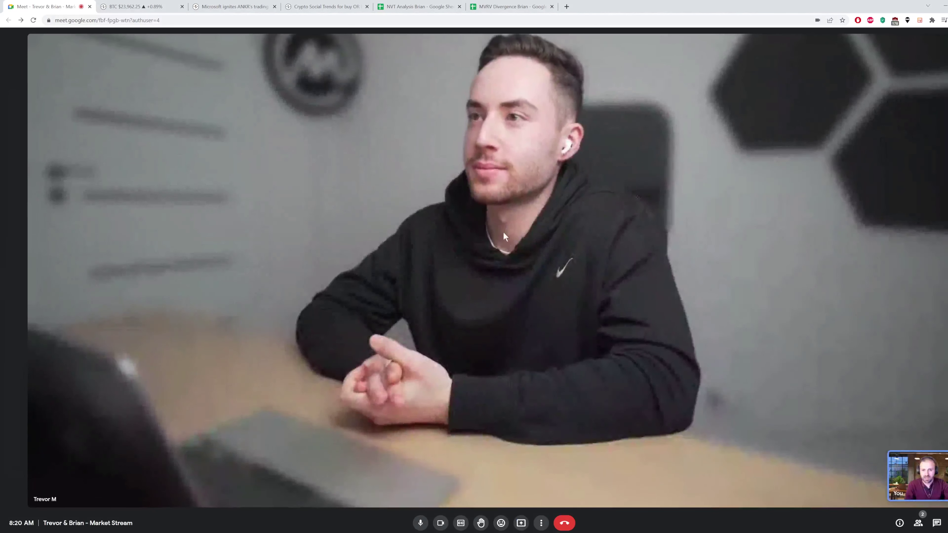